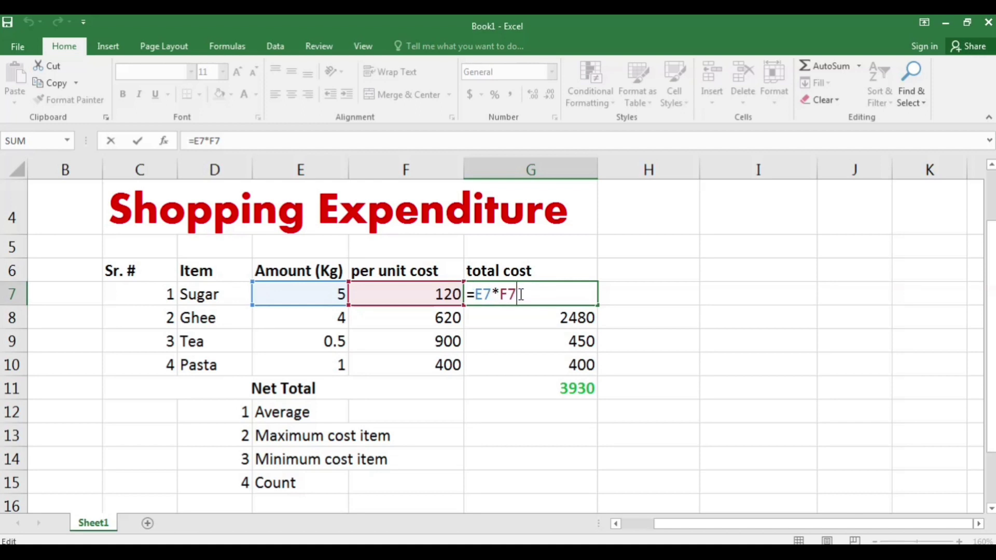
# Enter =E7*F7 in G7 so Sugar's total cost shows 600
pyautogui.press('Return')
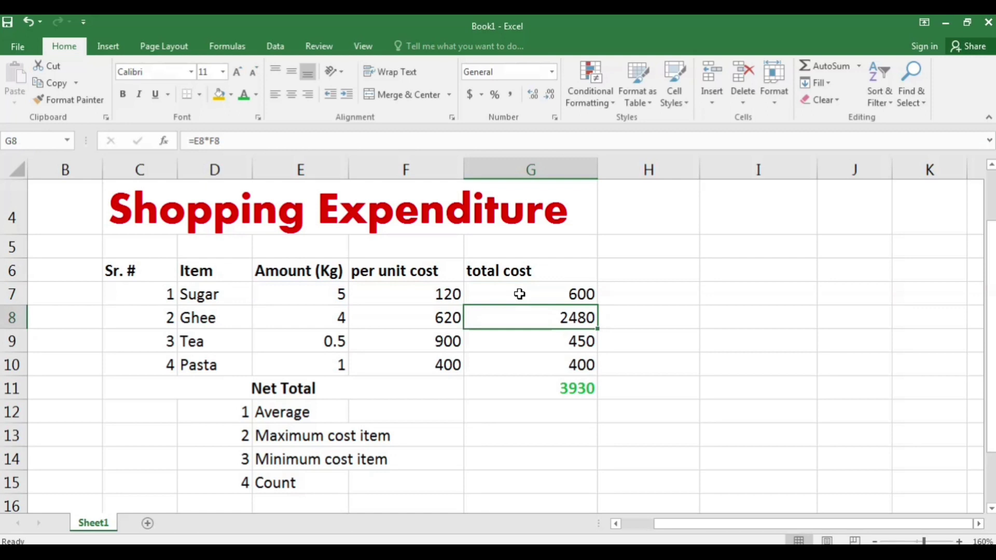
pyautogui.click(569, 293)
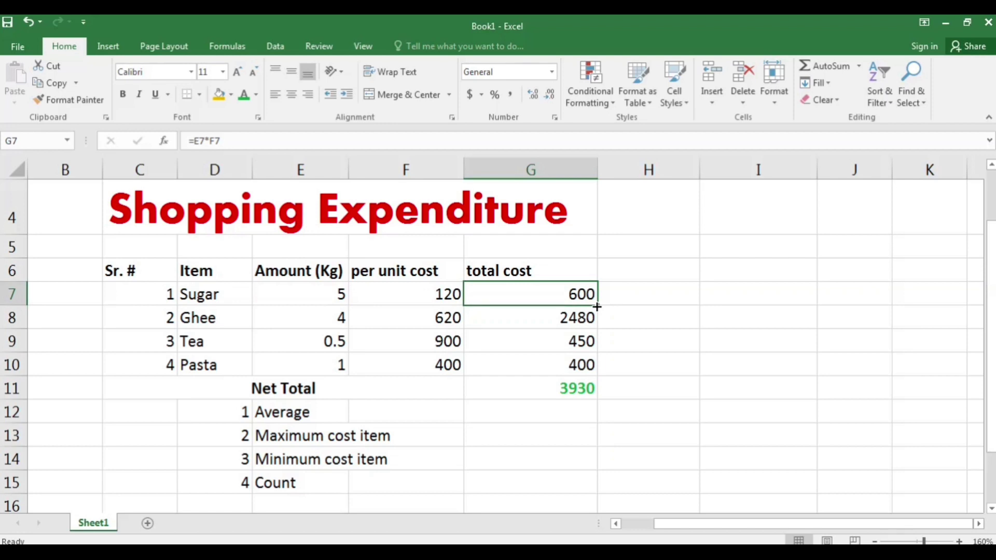
# Fill the total cost formula from G7 down to G10, giving Pasta =E10*F10 (400)
pyautogui.moveTo(597, 307); pyautogui.dragTo(600, 376)
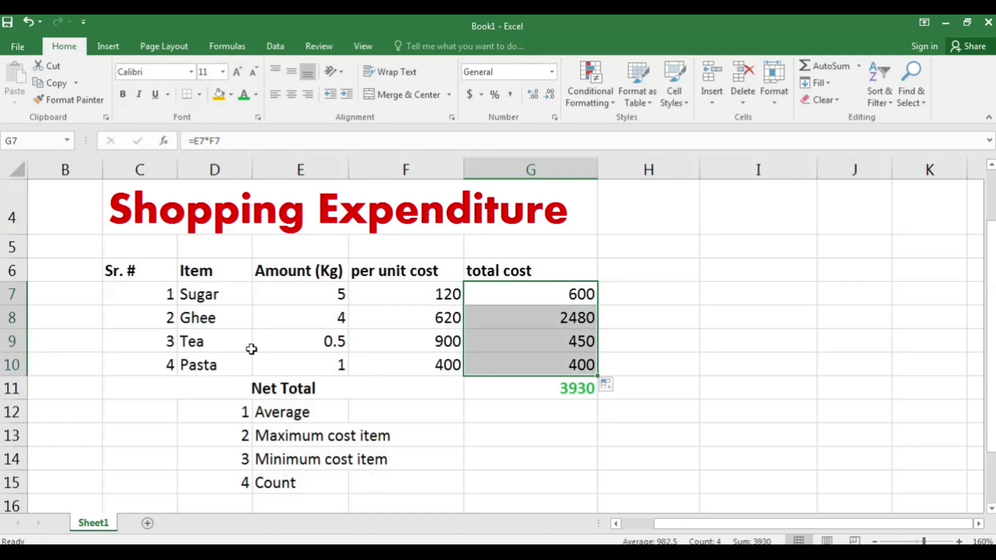
pyautogui.click(589, 368)
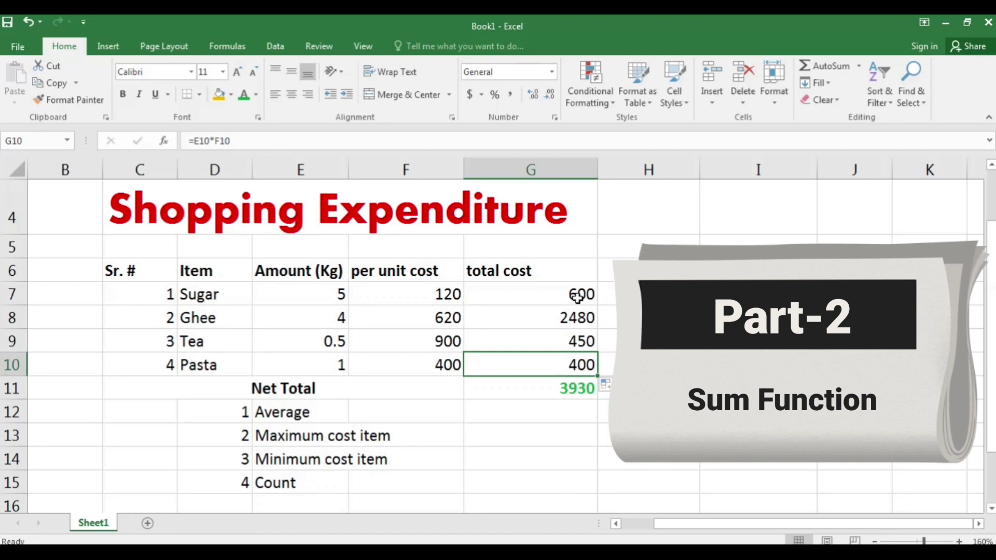
pyautogui.click(571, 389)
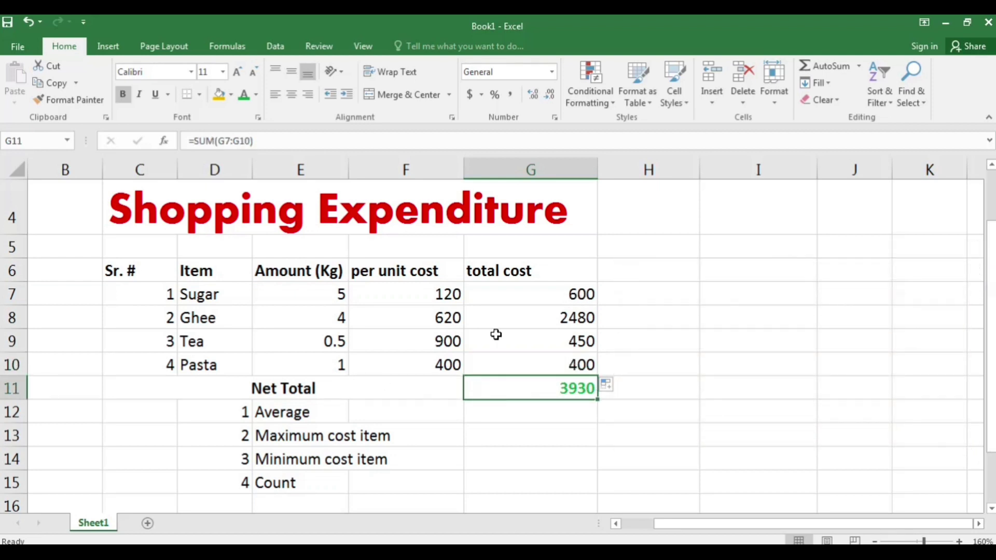
pyautogui.click(193, 141)
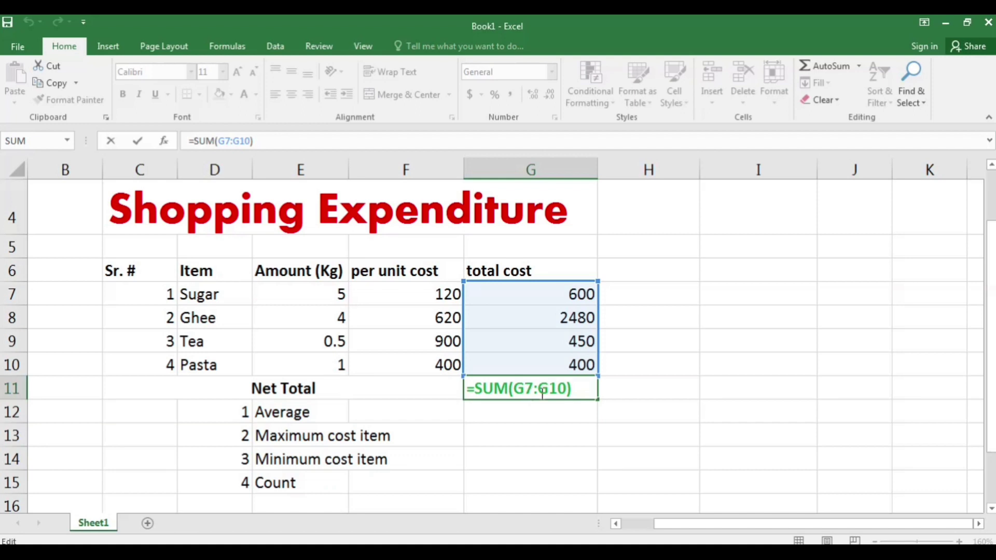
pyautogui.click(547, 297)
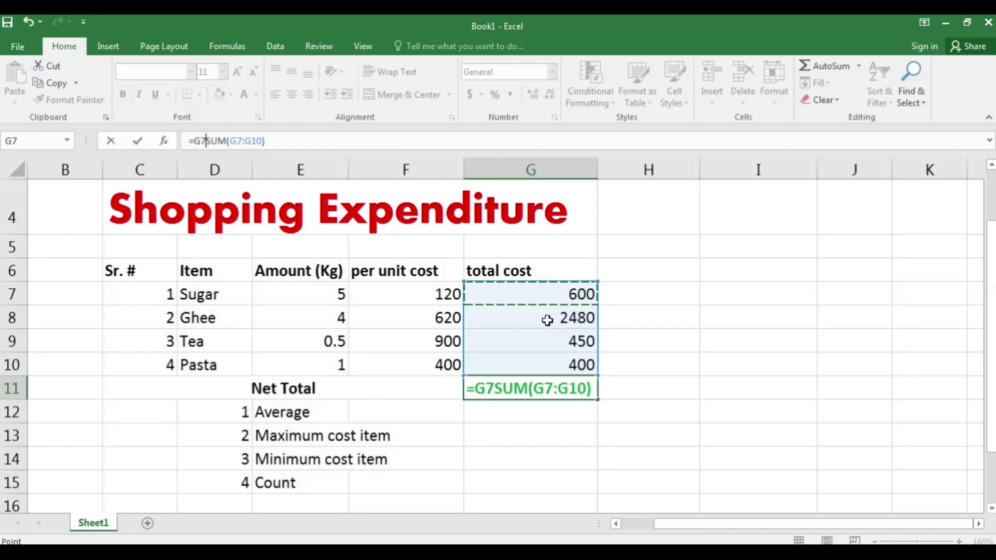
pyautogui.click(547, 320)
pyautogui.click(545, 337)
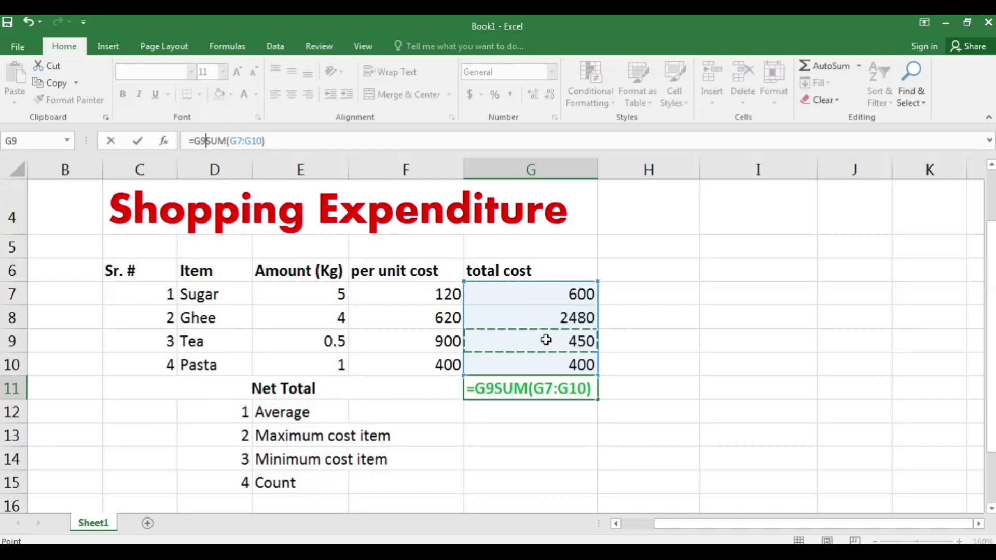
pyautogui.click(545, 363)
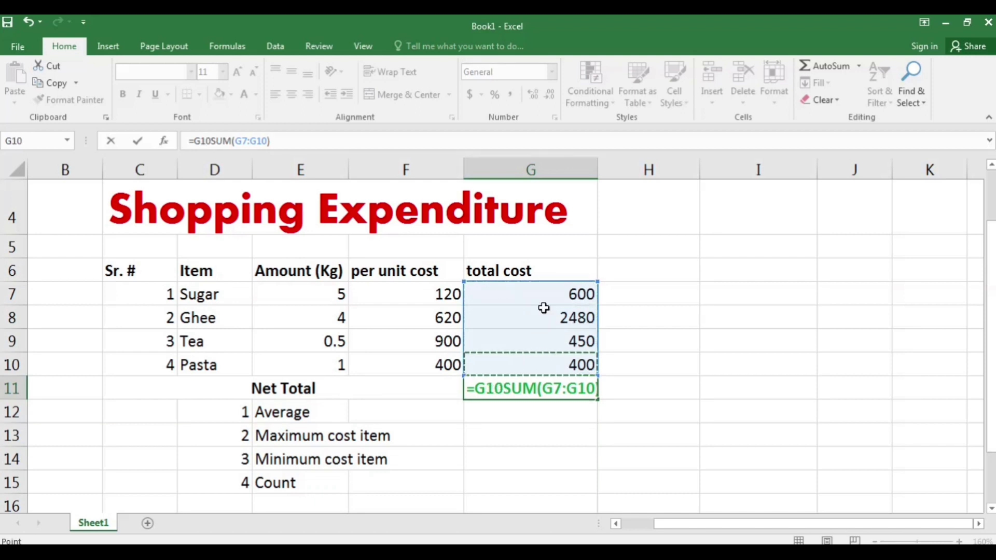
pyautogui.press('BackSpace')
pyautogui.press('BackSpace')
pyautogui.press('BackSpace')
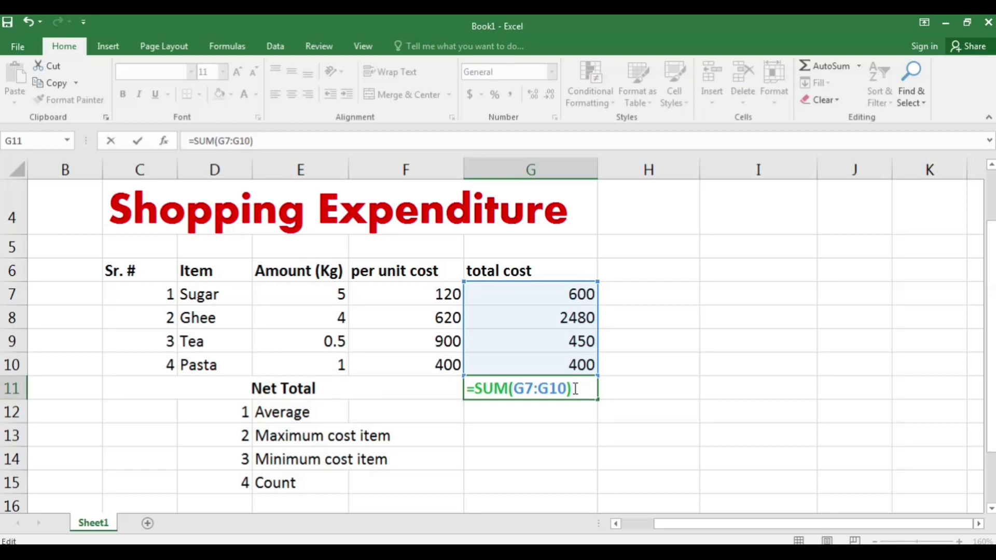
pyautogui.press('Return')
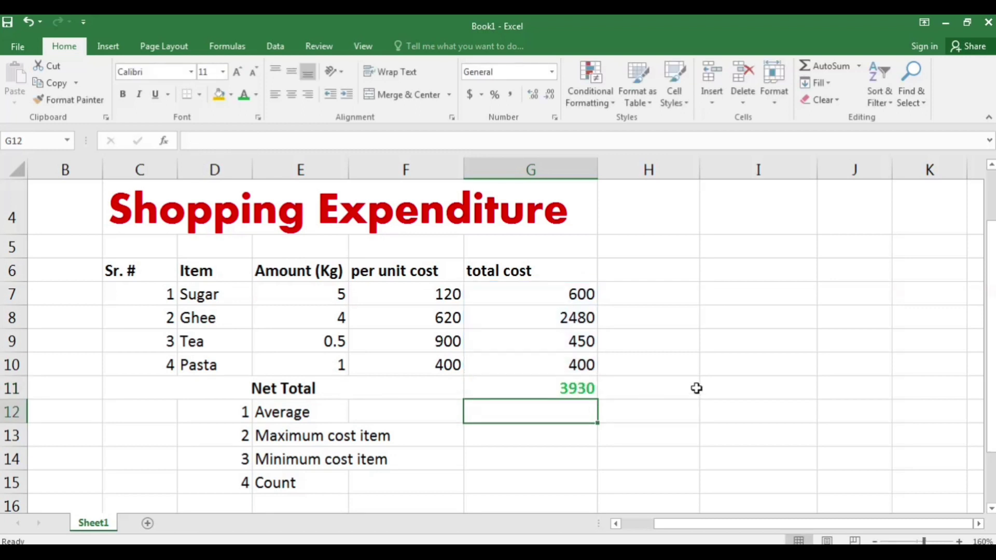
# Enter =AVERAGE(G7:G10) in G12 to show the average total cost, 982.5
pyautogui.doubleClick(508, 412)
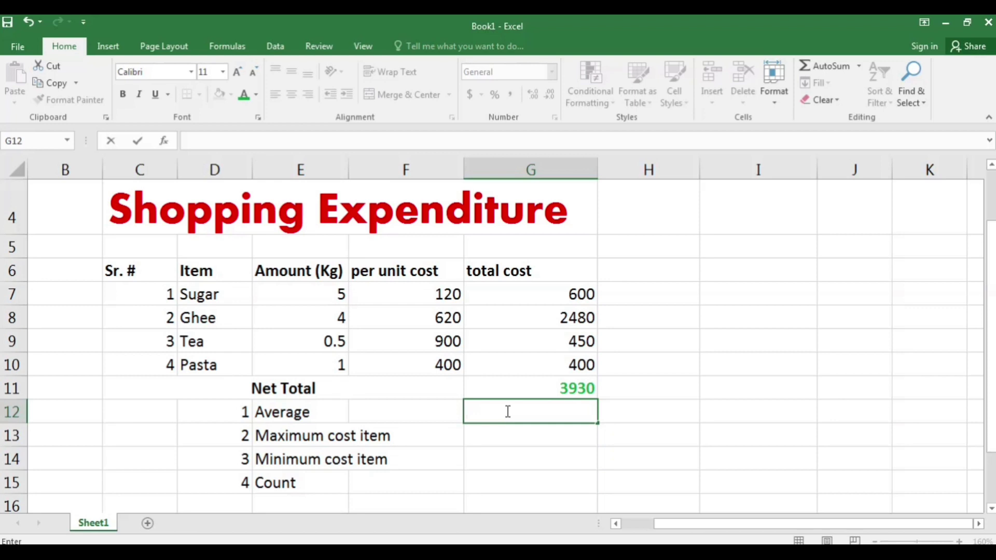
pyautogui.write('=')
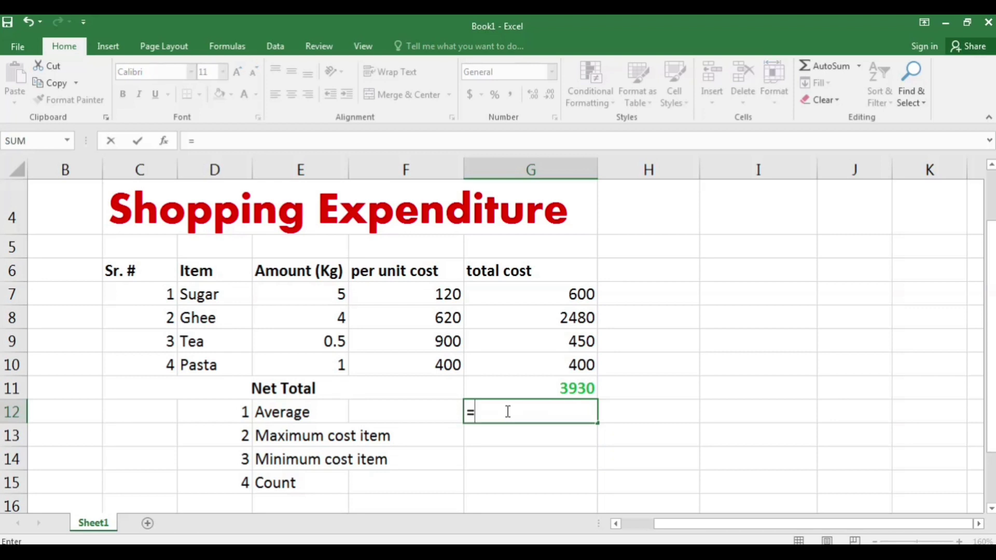
pyautogui.write('aver')
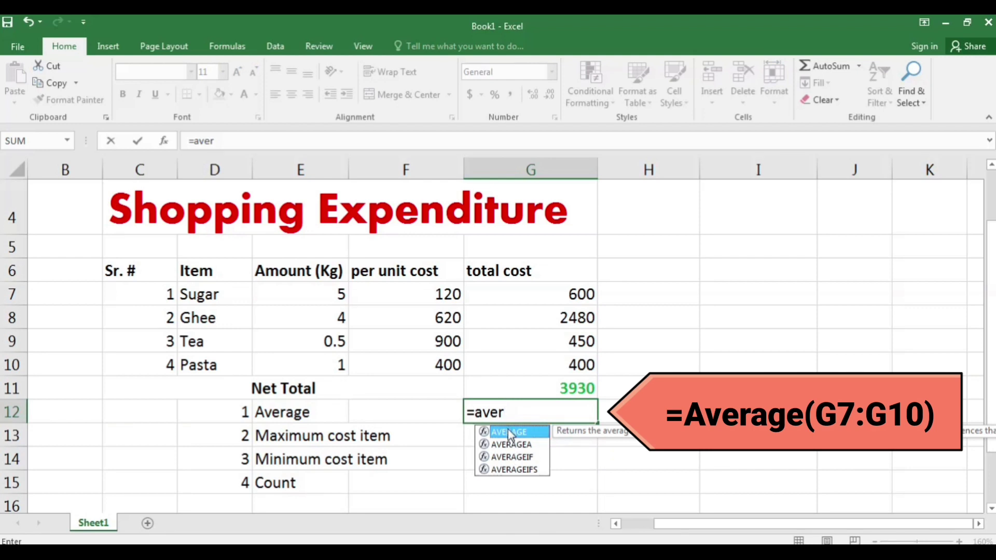
pyautogui.doubleClick(512, 432)
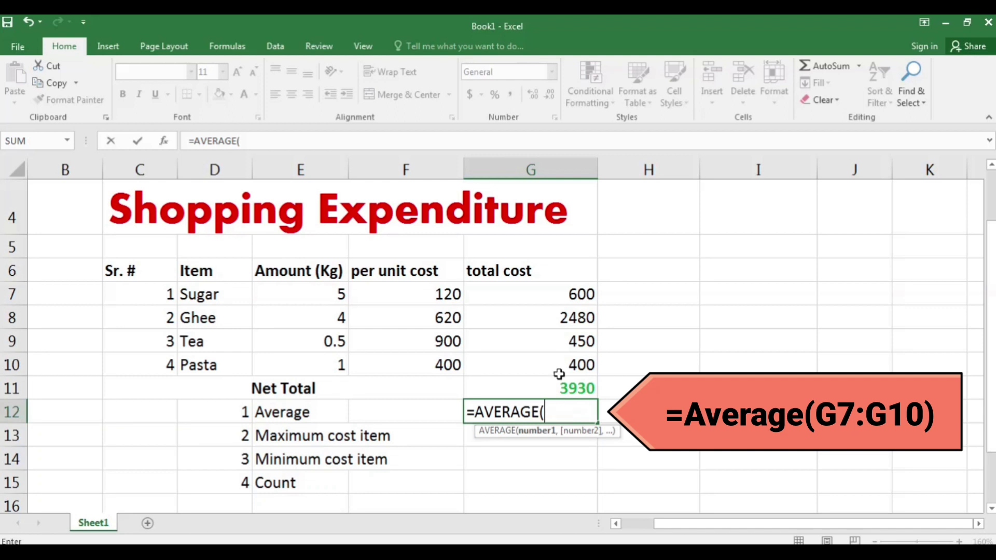
pyautogui.moveTo(556, 294); pyautogui.dragTo(558, 358)
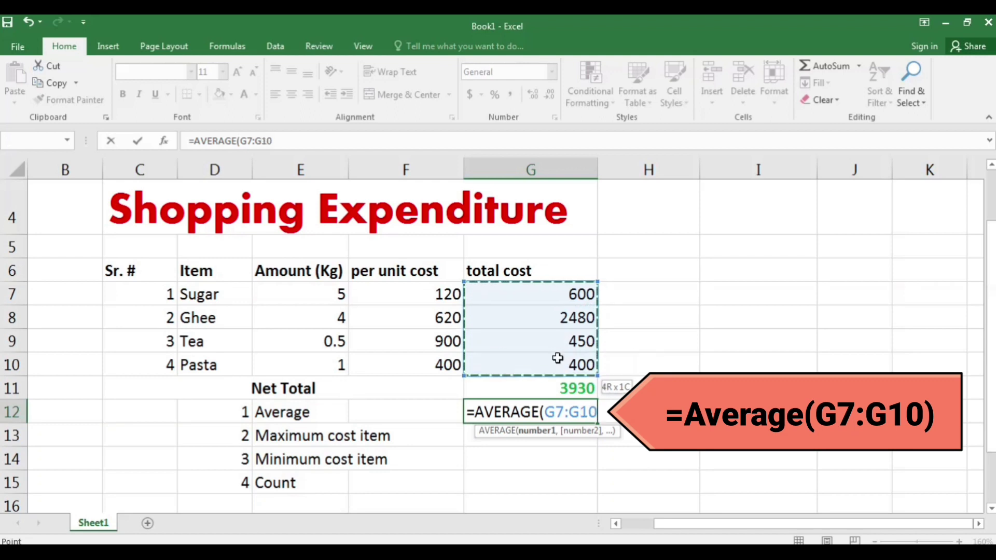
pyautogui.write(')')
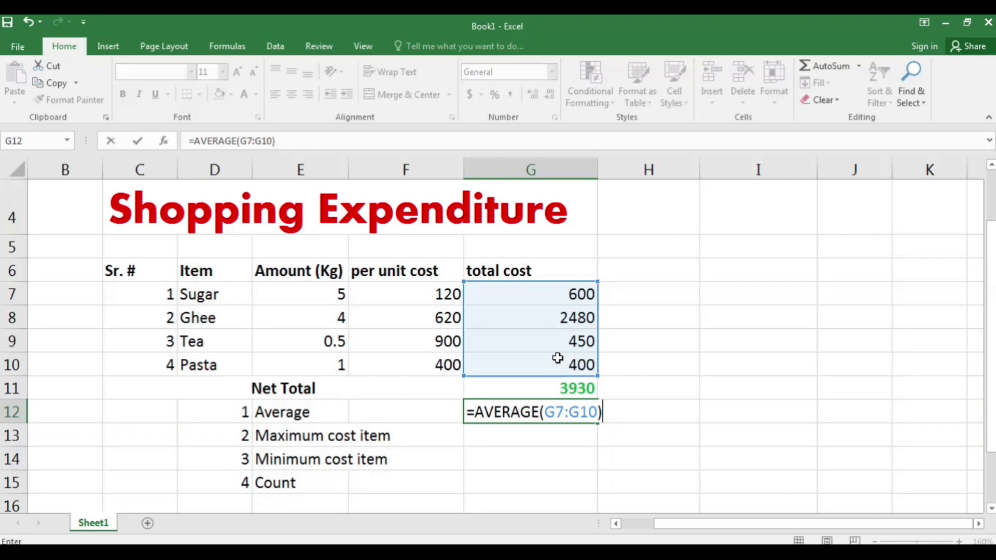
pyautogui.press('Return')
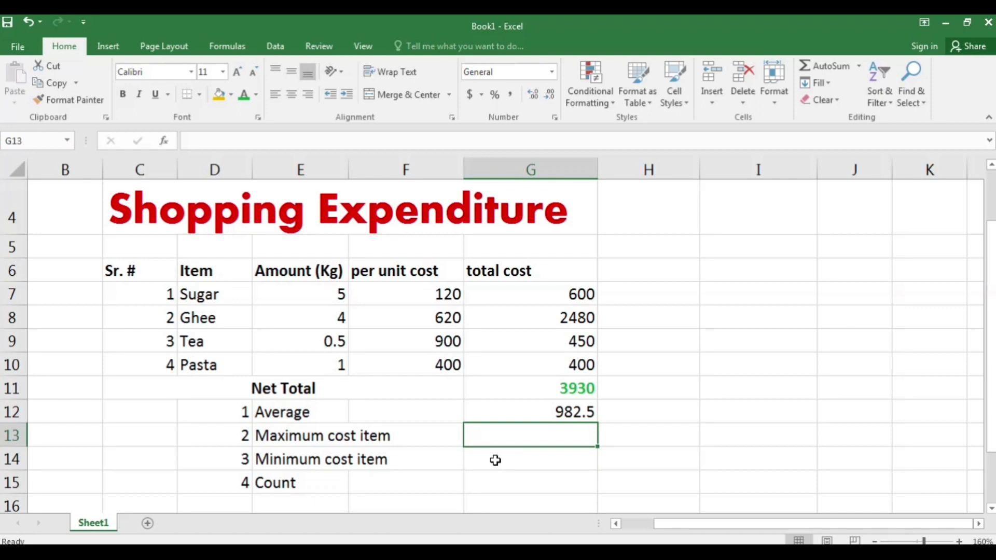
# Enter =MAX(G7:G10) in G13 to show the highest total cost, 2480
pyautogui.write('=man')
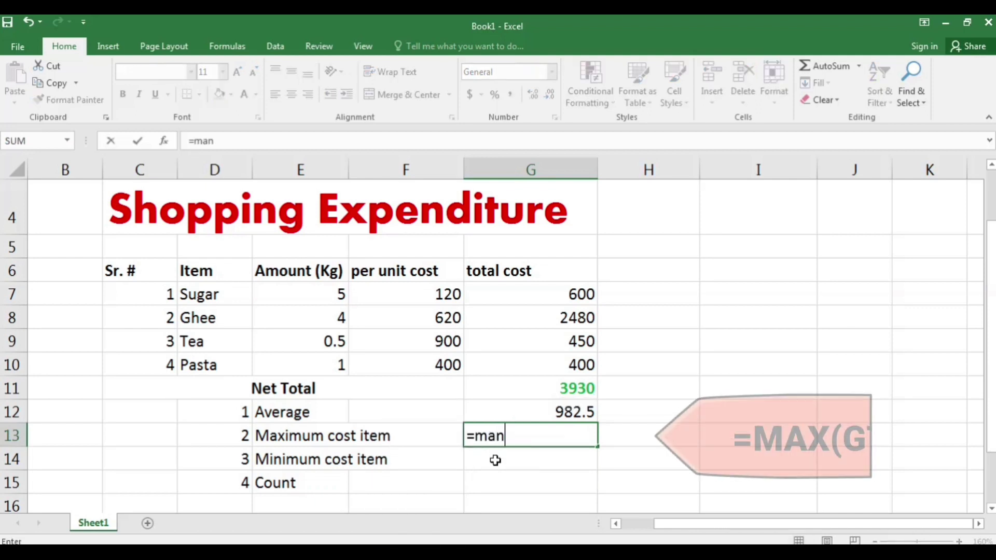
pyautogui.press('BackSpace')
pyautogui.write('x')
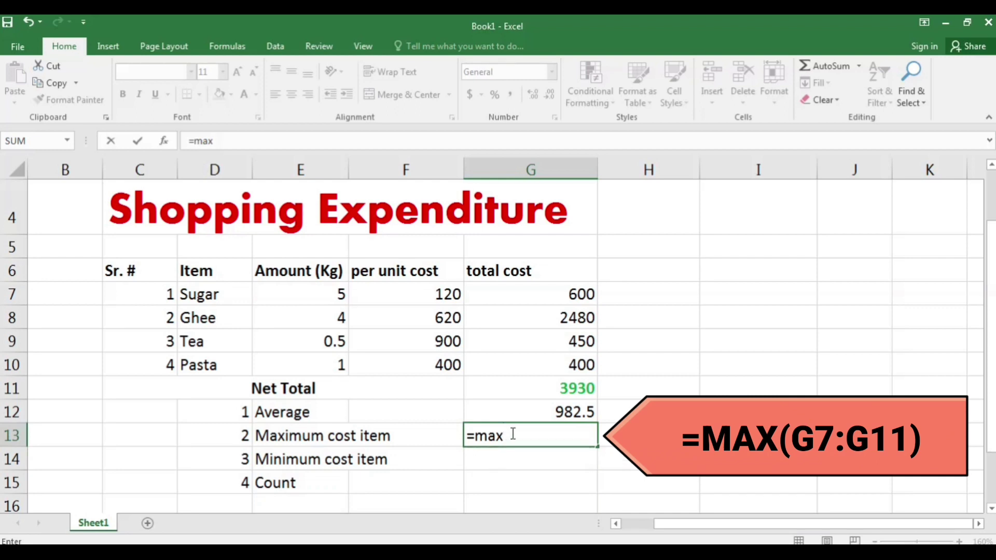
pyautogui.write('(')
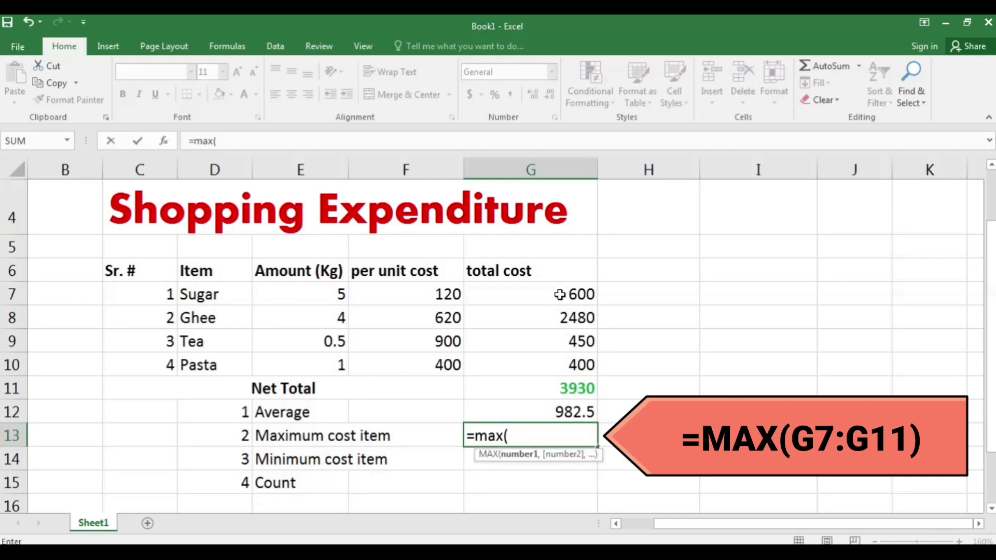
pyautogui.moveTo(563, 296); pyautogui.dragTo(564, 371)
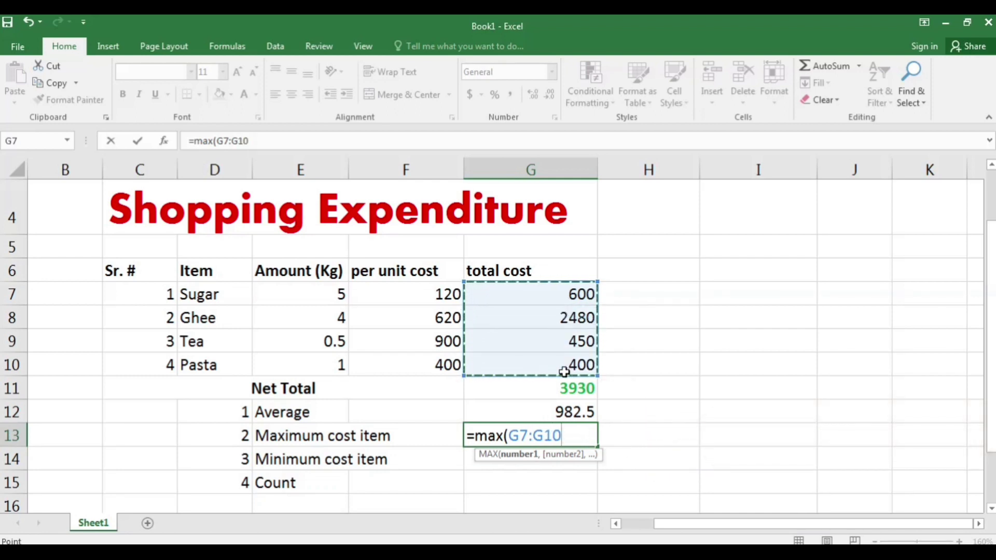
pyautogui.write(')')
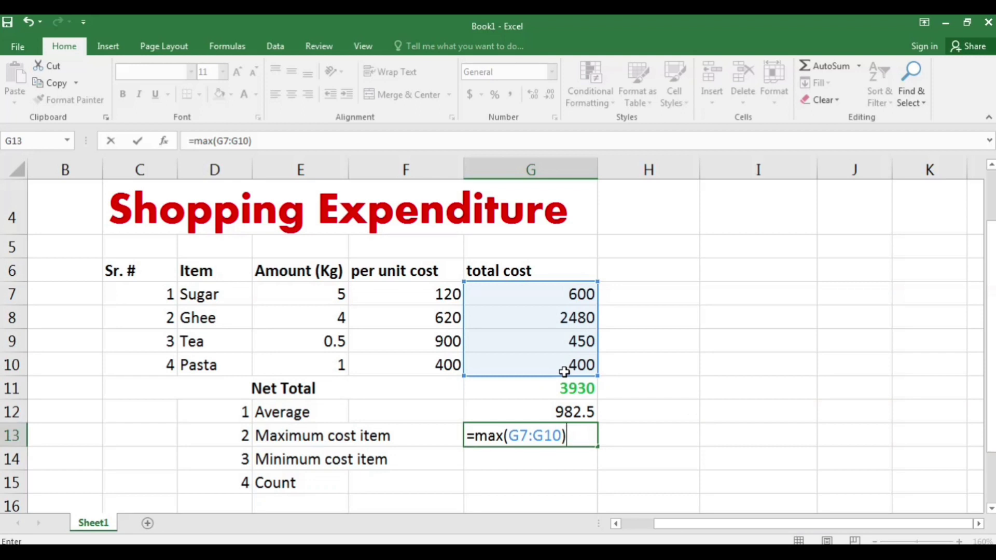
pyautogui.press('Return')
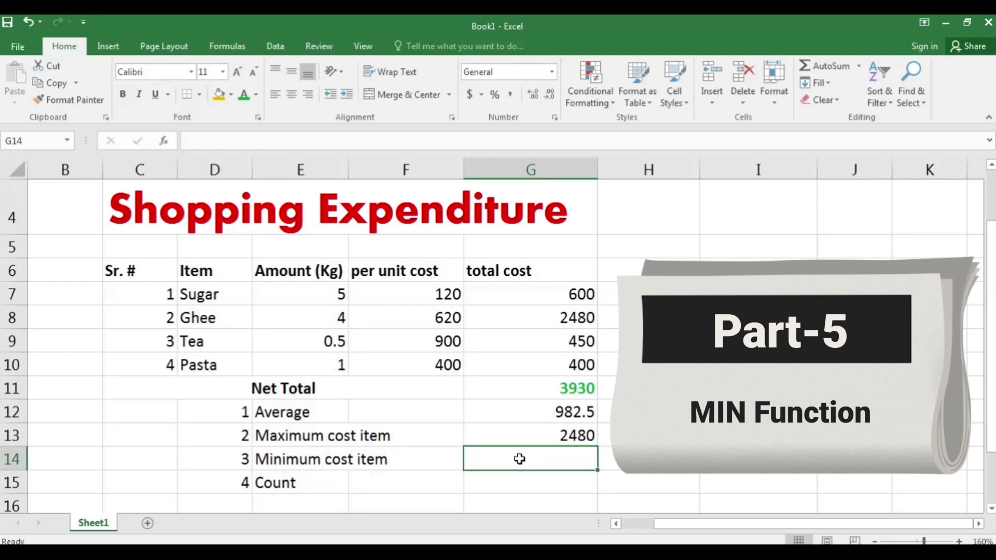
# Enter =MIN(G7:G10) in G14 to show the lowest total cost, 400
pyautogui.write('=')
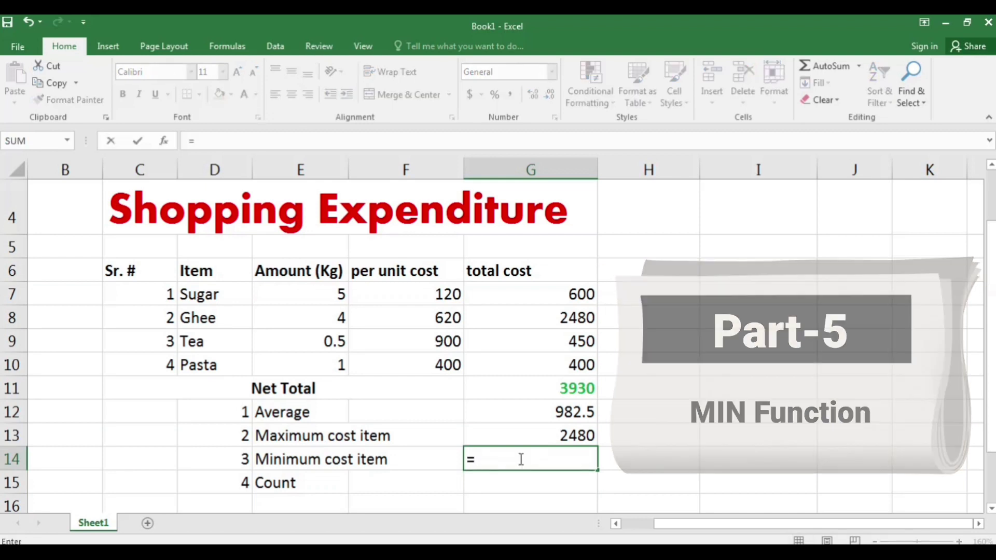
pyautogui.write('min')
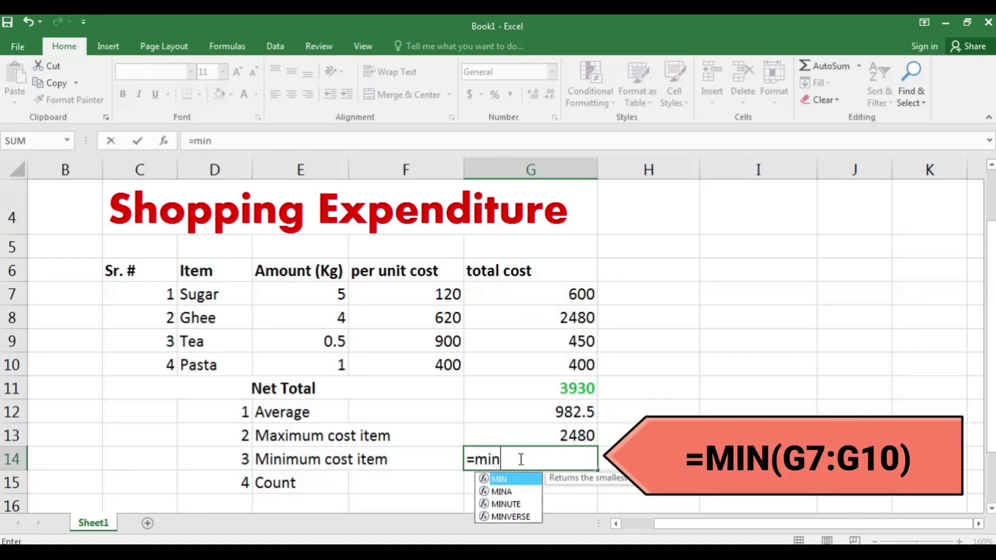
pyautogui.write('(')
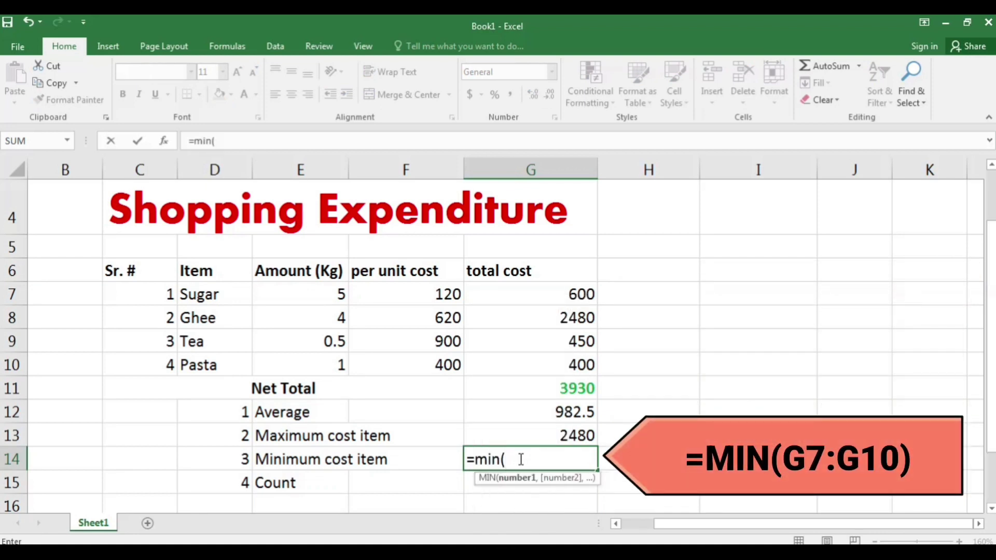
pyautogui.moveTo(577, 292); pyautogui.dragTo(577, 358)
pyautogui.write(')')
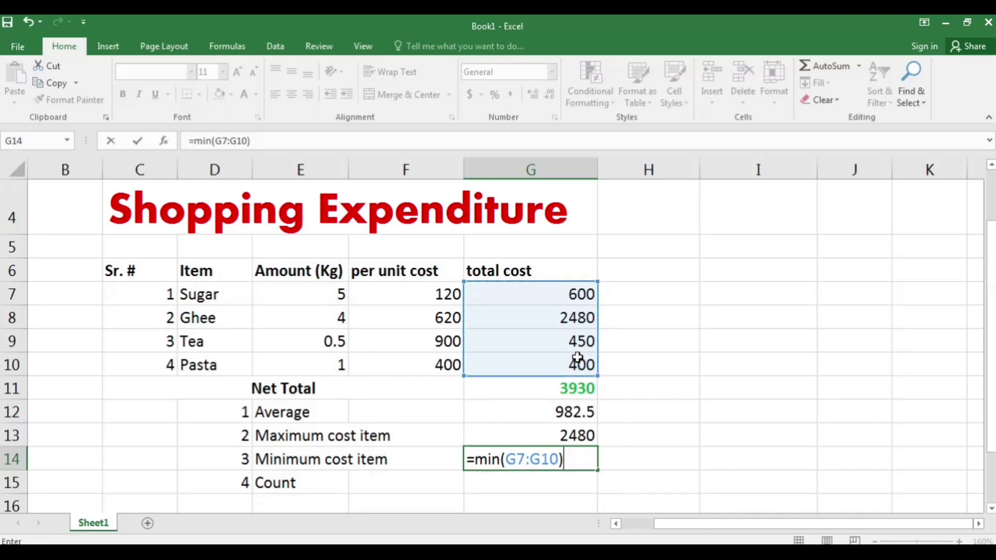
pyautogui.press('Return')
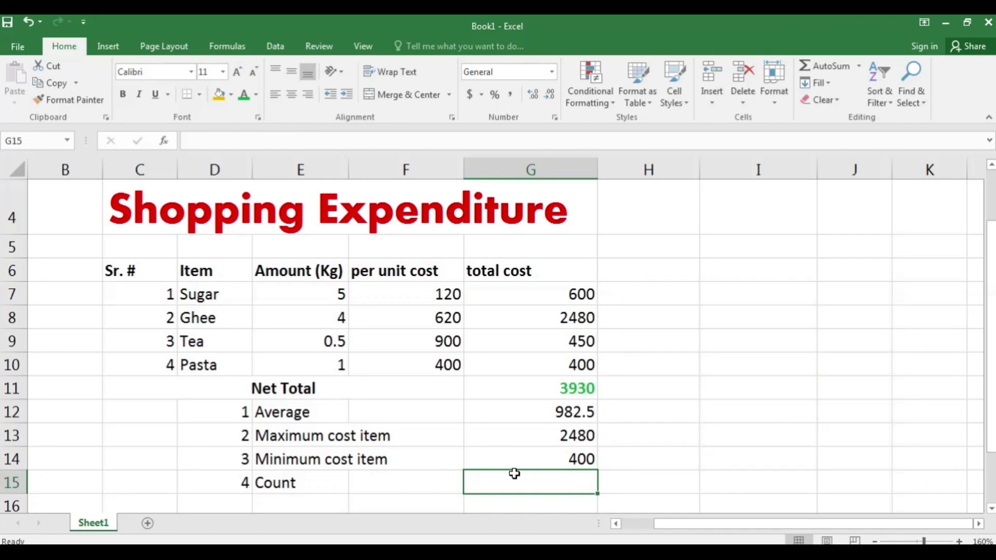
# Enter =COUNT(G7:G10) in G15 to show 4 total cost entries
pyautogui.write('=')
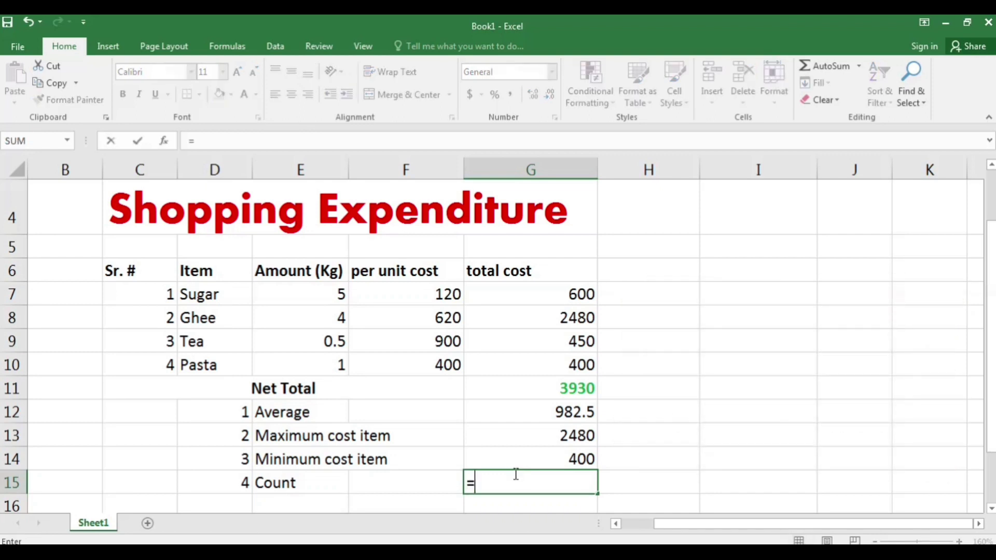
pyautogui.write('cou')
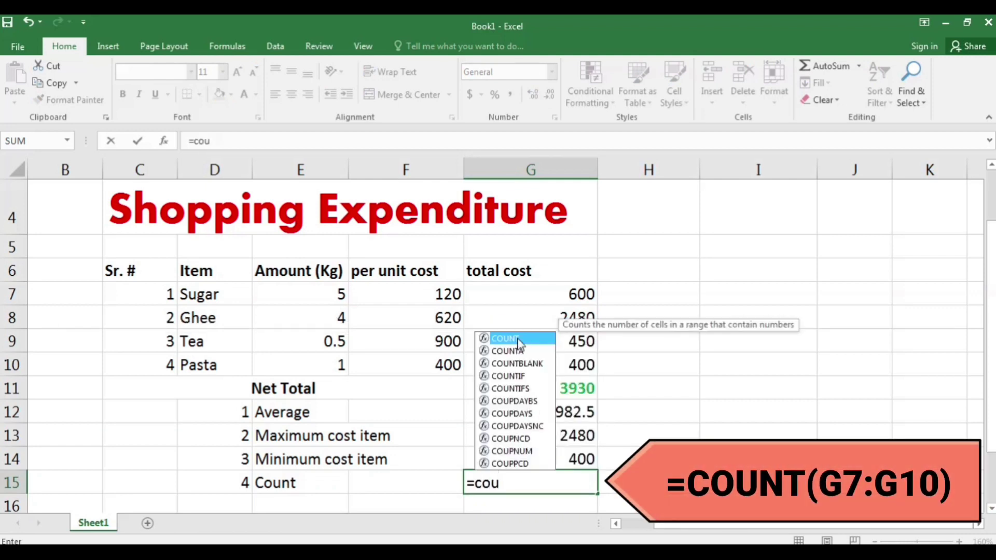
pyautogui.doubleClick(518, 342)
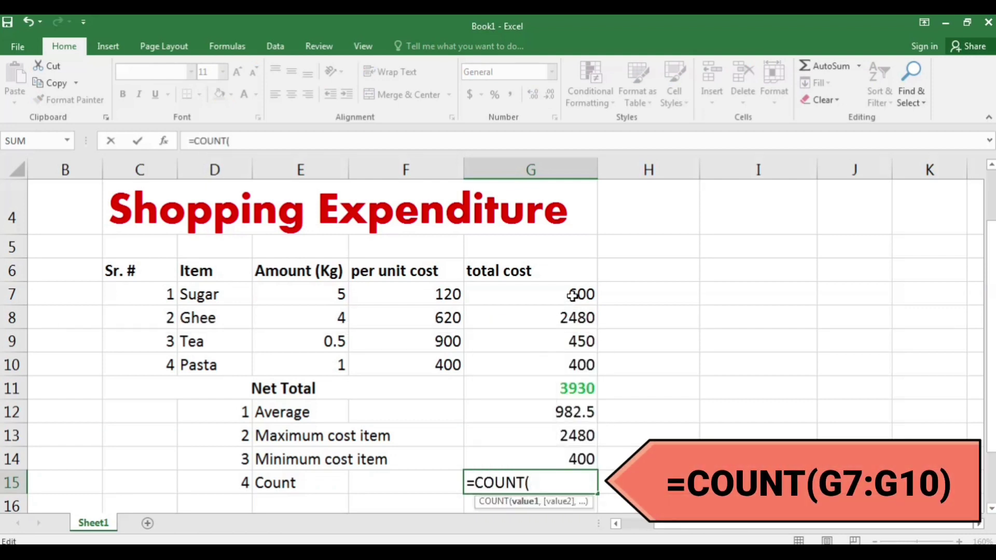
pyautogui.moveTo(572, 294); pyautogui.dragTo(579, 366)
pyautogui.write(')')
pyautogui.press('Return')
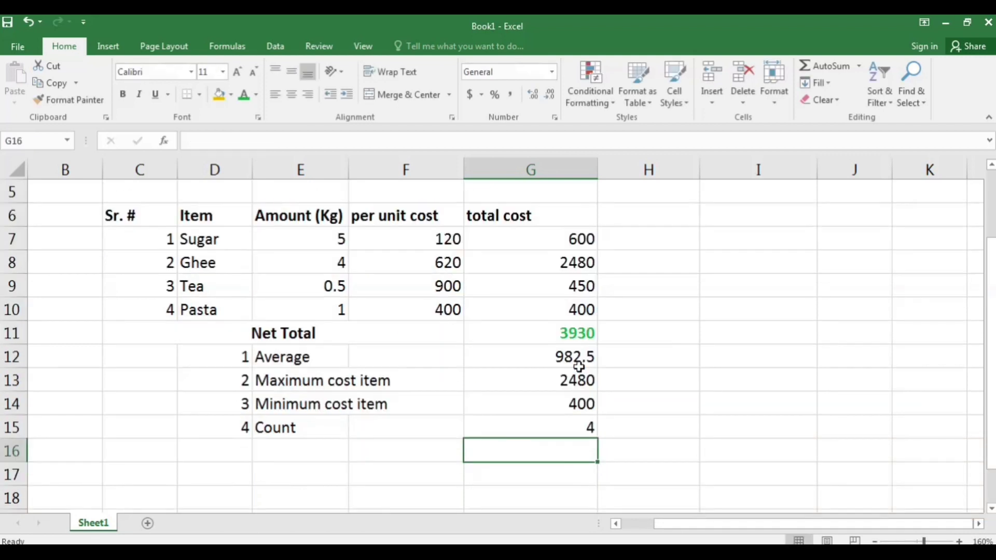
pyautogui.click(585, 429)
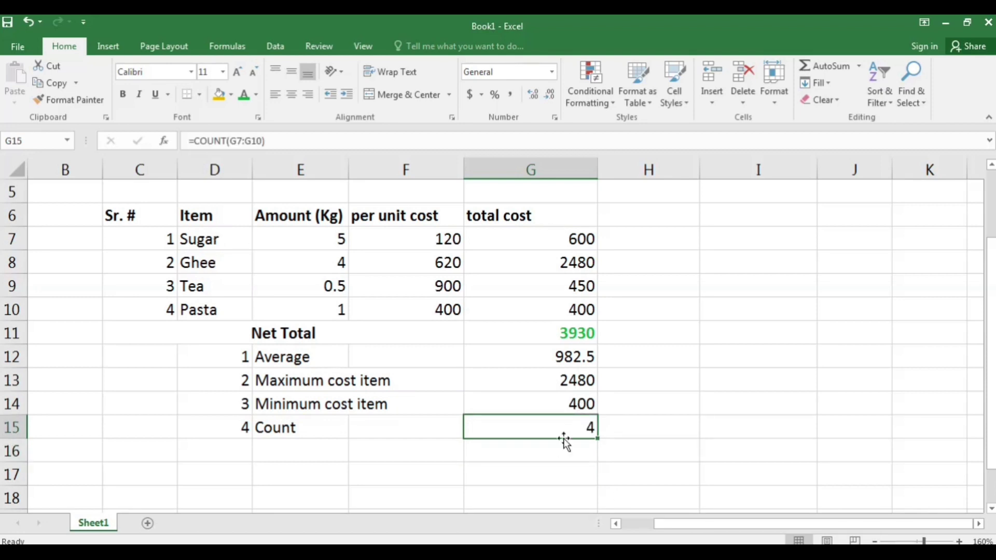
pyautogui.scroll(1, 565, 440)
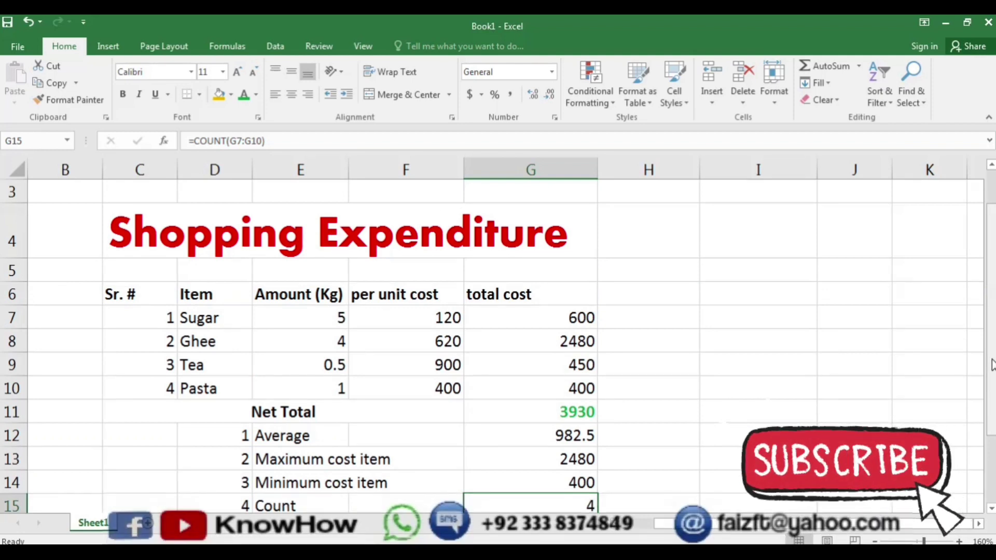